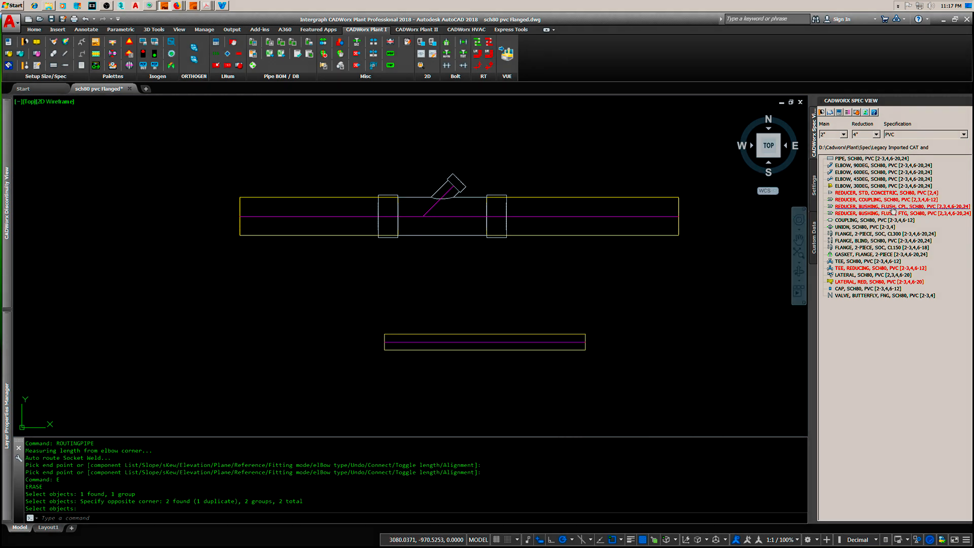
Place a SCH80 PVC flush CPL bushing reducer, 4" x 2", in the empty space above the main pipe, with its small end angled at 45°
click(894, 207)
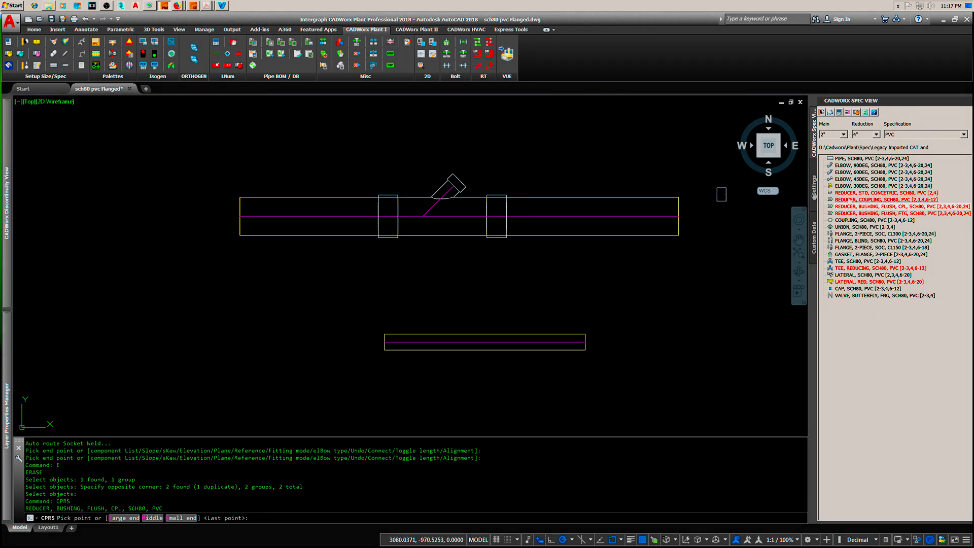
click(505, 168)
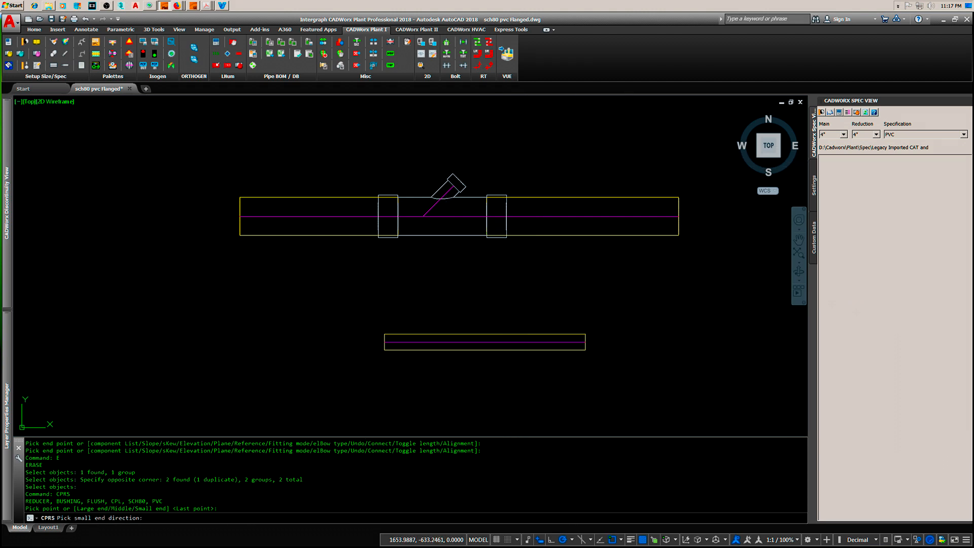
scroll(505, 172, up, 6)
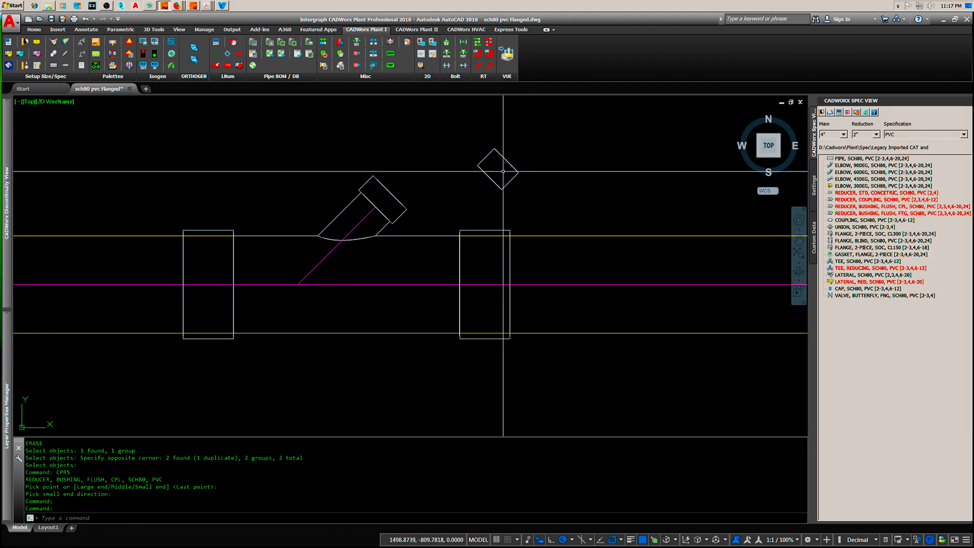
scroll(518, 172, up, 4)
scroll(530, 218, down, 2)
Route a short pipe diagonally outward at 45° from the small end of the loose CPL bushing
click(525, 203)
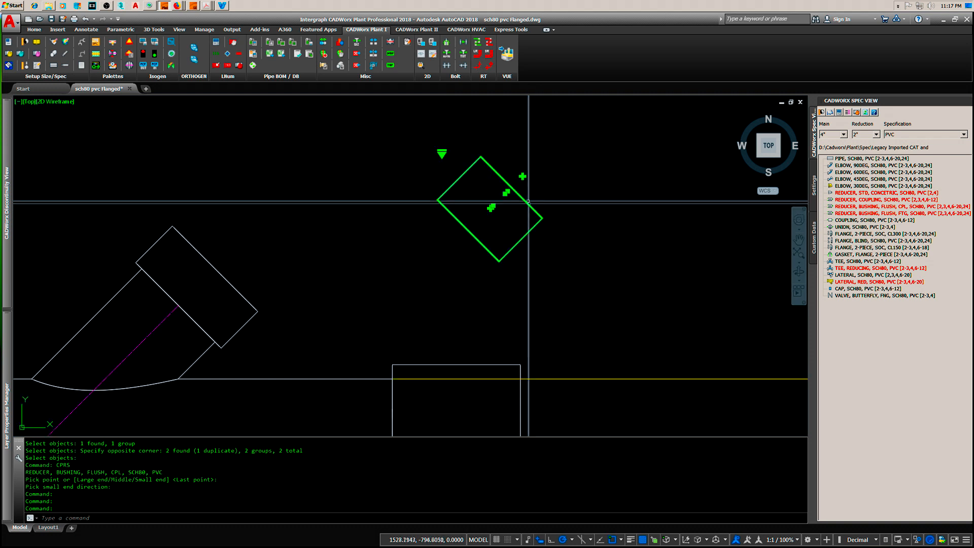
click(523, 176)
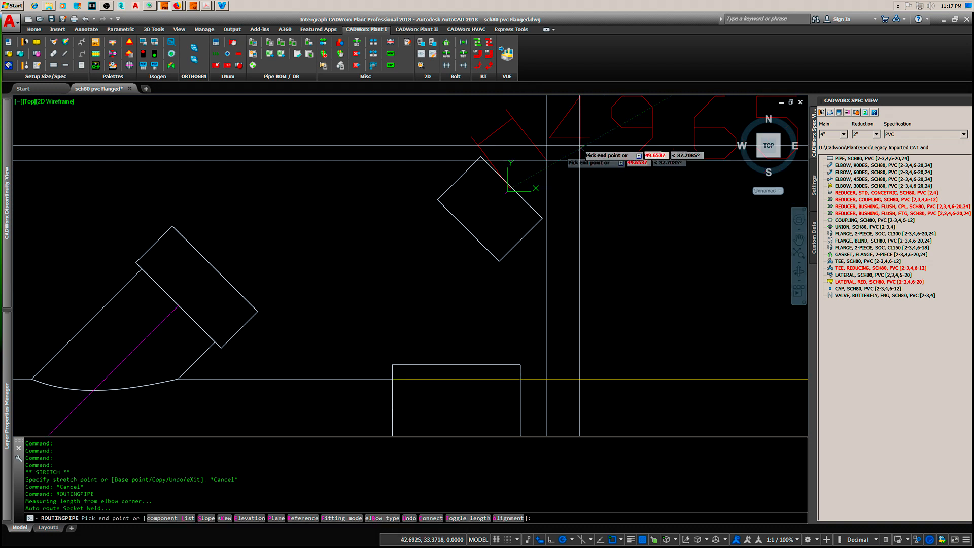
click(582, 118)
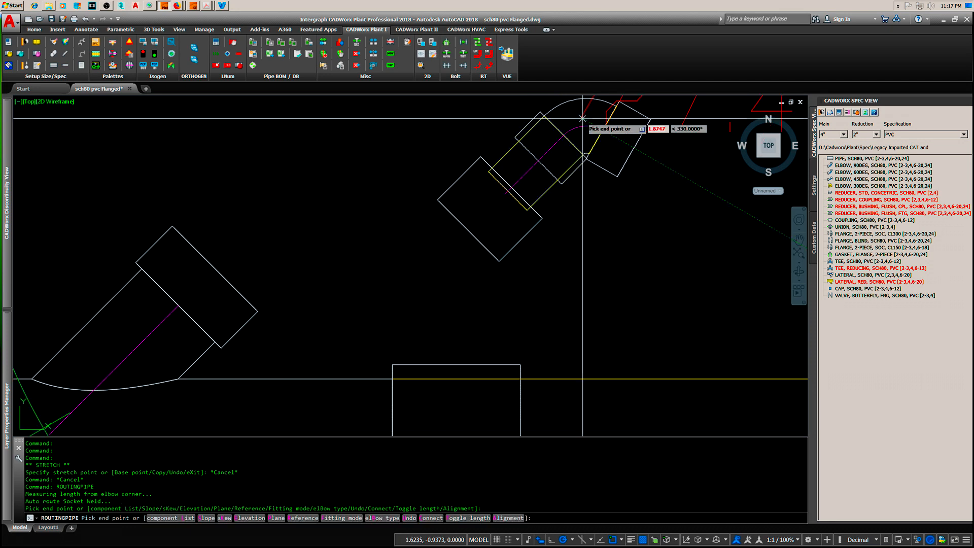
key(Return)
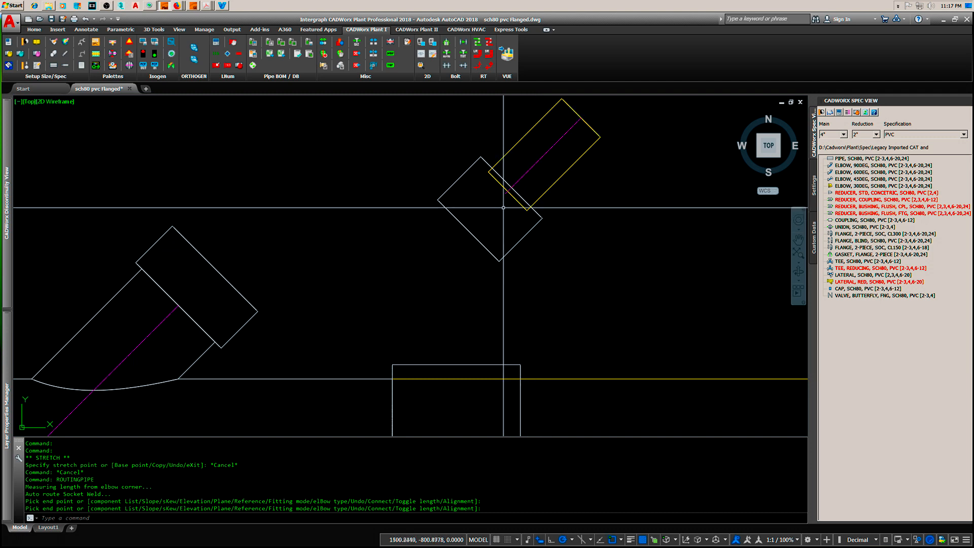
Move the CPL bushing and its short pipe together onto the branch end of the lateral
text(v)
key(space)
mouse_move(571, 242)
mouse_down()
mouse_move(419, 183)
mouse_move(414, 215)
mouse_up()
key(space)
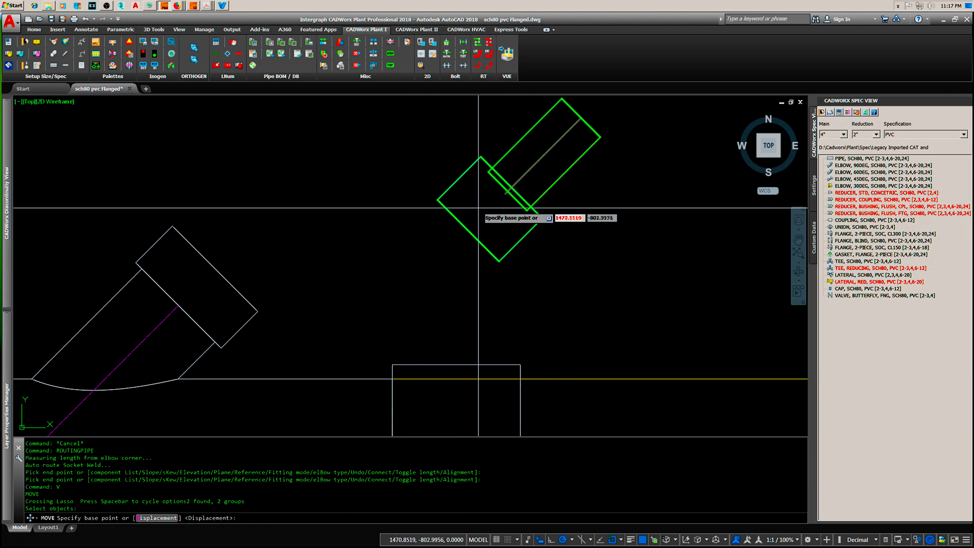
click(506, 194)
click(182, 298)
Place a flush CPL bushing reducer on the west end of the separate pipe below the main line
scroll(319, 268, down, 2)
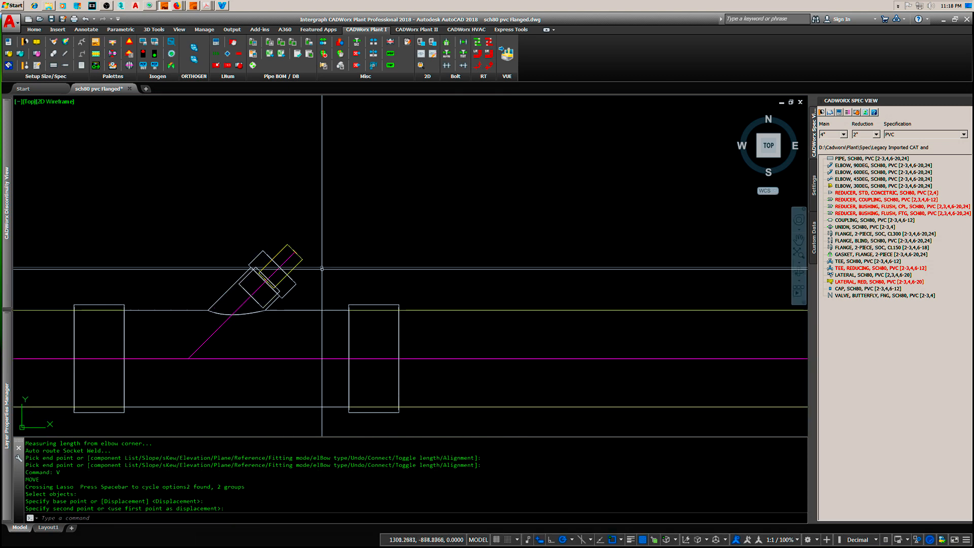
middle_drag(318, 275, 407, 210)
scroll(329, 257, down, 2)
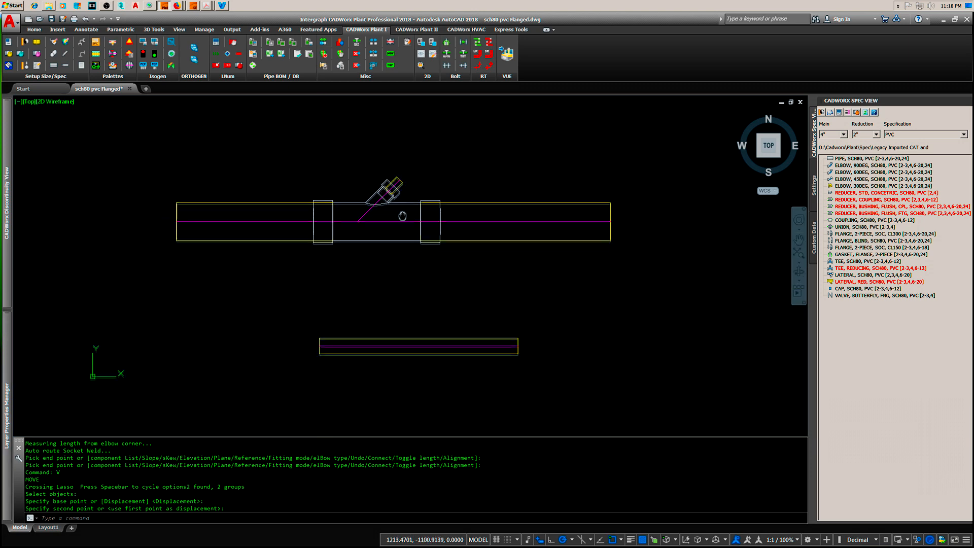
click(891, 208)
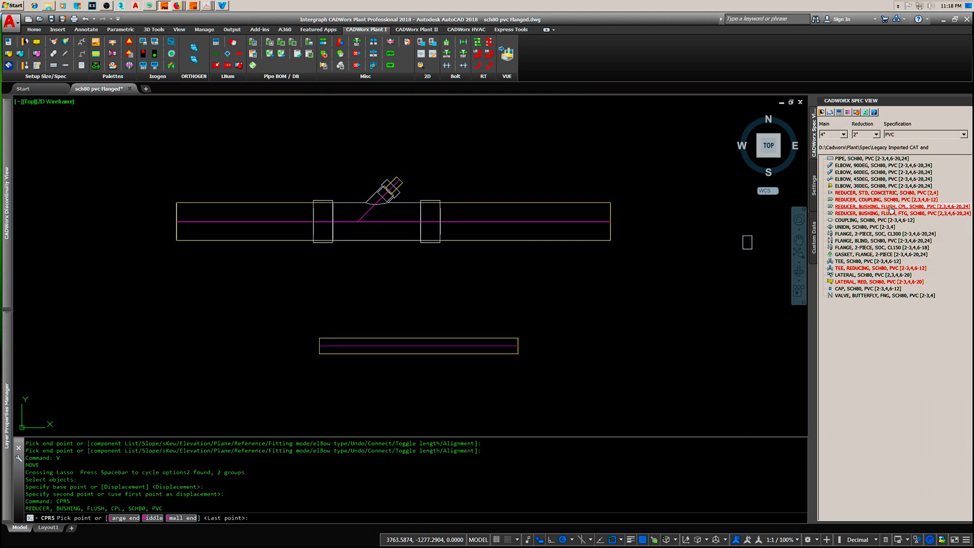
click(319, 346)
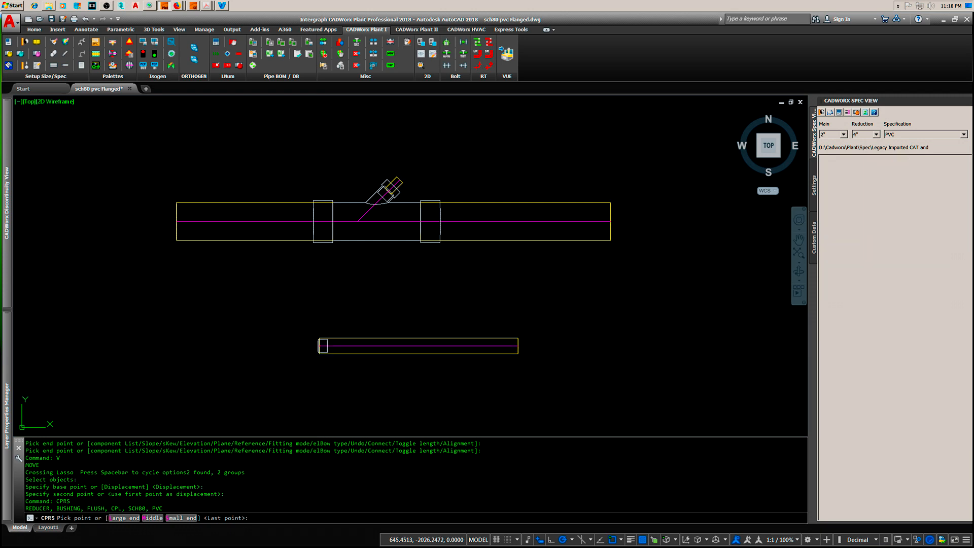
key(Return)
Route a smaller pipe horizontally outward from the bushing on the lower pipe
scroll(326, 348, up, 6)
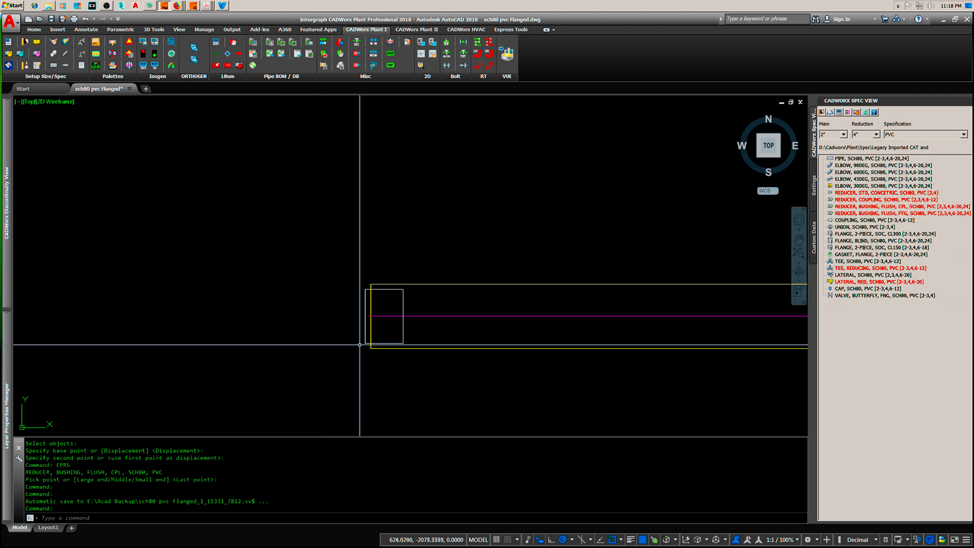
click(356, 317)
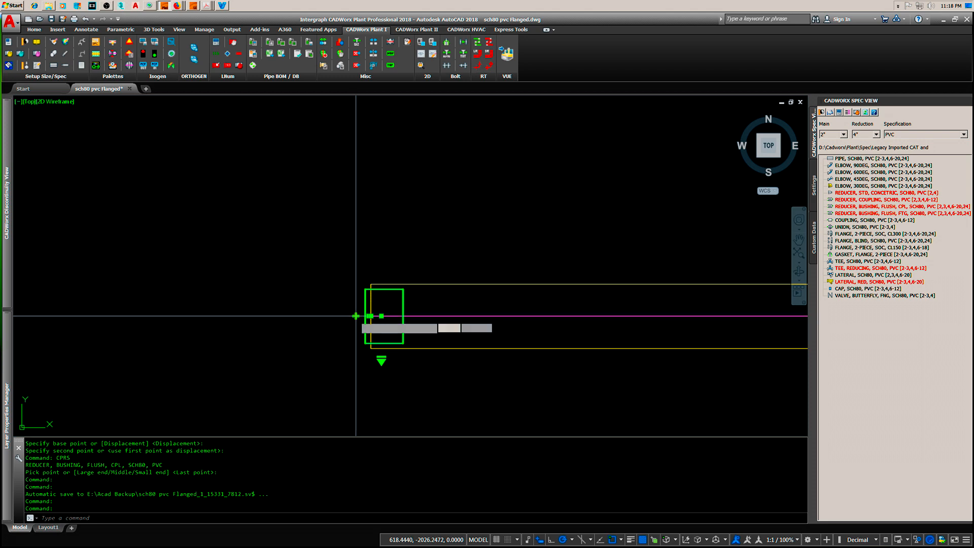
click(356, 316)
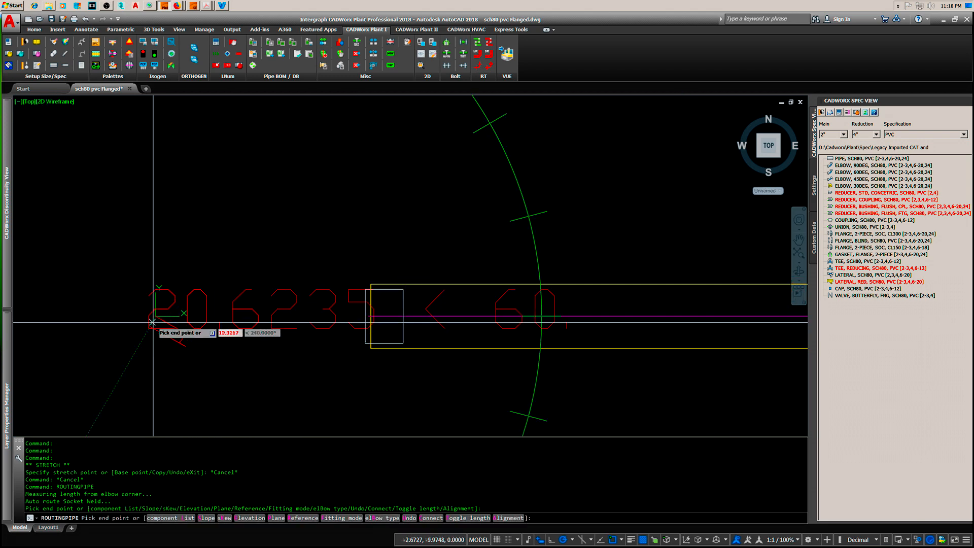
key(Return)
middle_drag(339, 291, 305, 364)
scroll(337, 361, down, 3)
middle_drag(472, 259, 421, 311)
scroll(356, 248, up, 3)
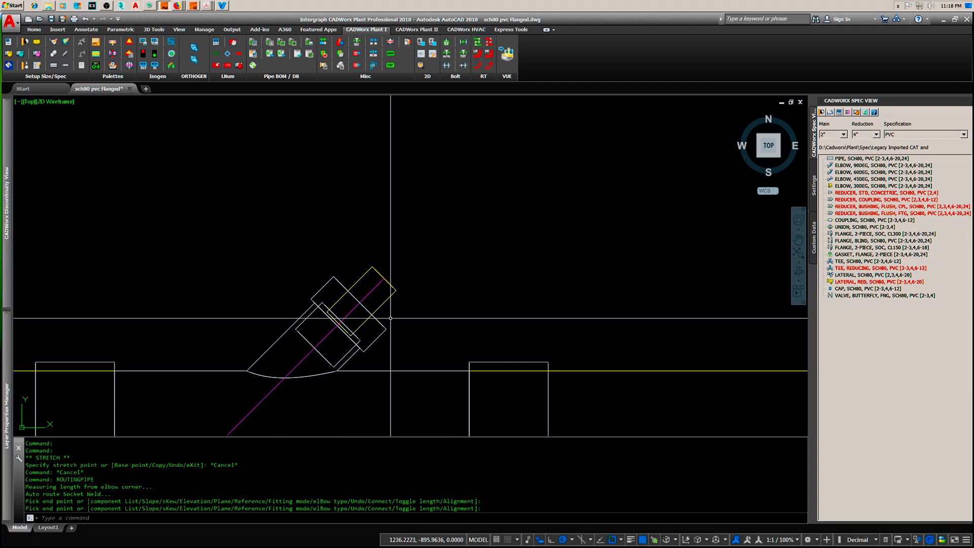
text(v)
key(Return)
click(373, 338)
key(Escape)
key(Escape)
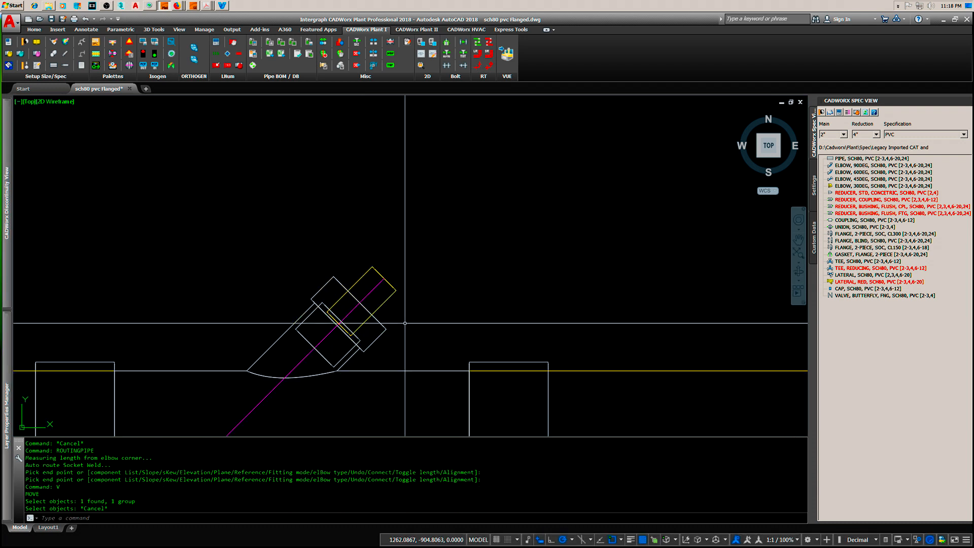
Move the CPL bushing and its short pipe out of the lateral's branch, along the 45° direction into empty space
key(Return)
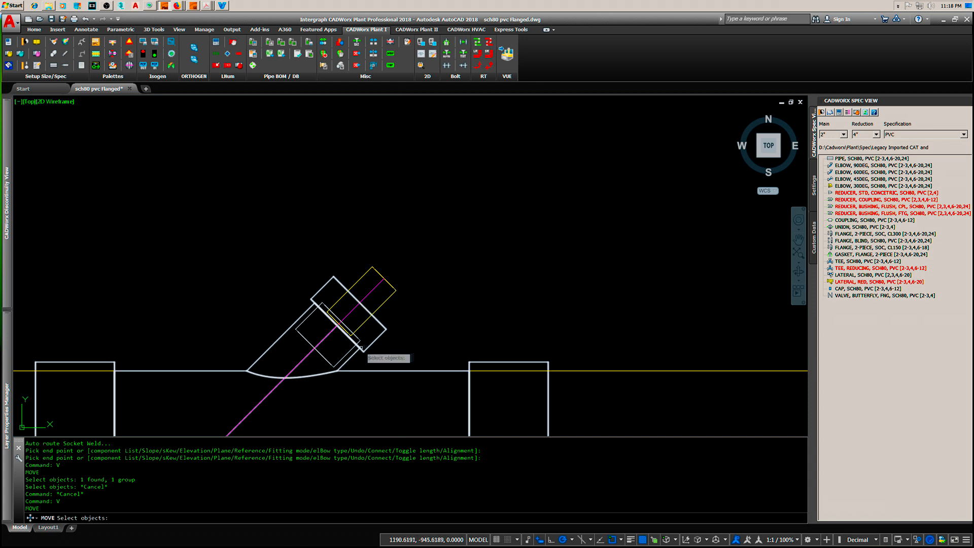
click(361, 328)
click(353, 323)
key(Return)
click(353, 323)
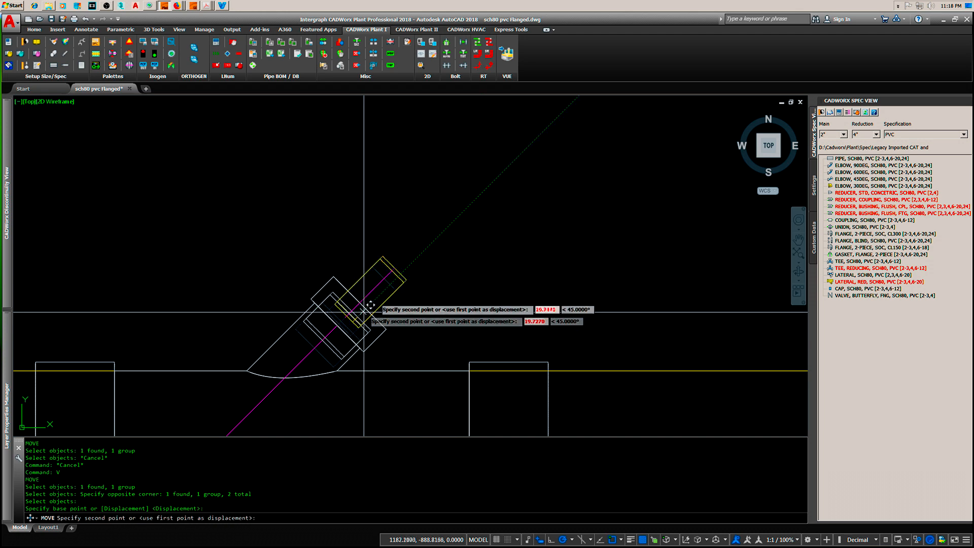
click(445, 234)
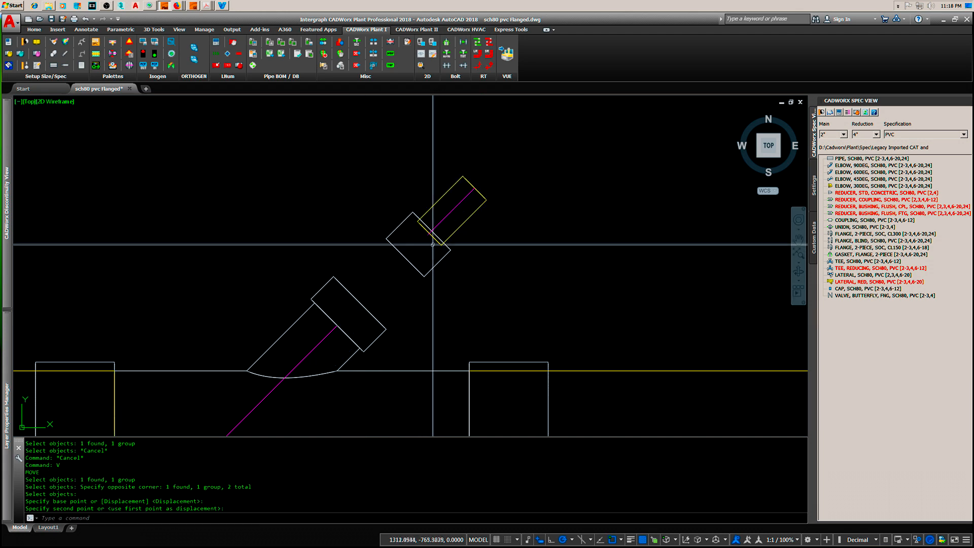
Erase the short diagonal pipe attached to the loose CPL bushing, keeping the bushing
scroll(451, 241, up, 3)
text(e)
key(Return)
click(447, 236)
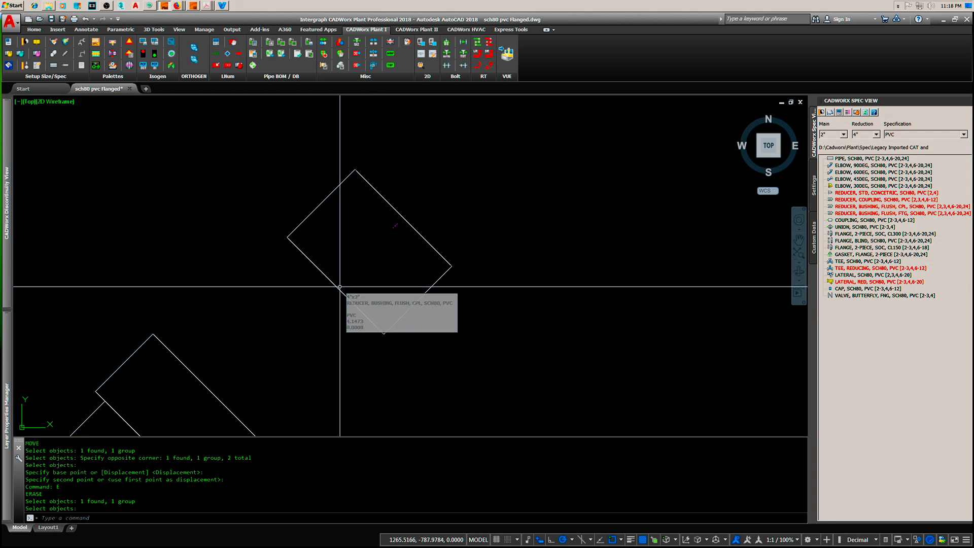
Place a SCH80 PVC flush FTG bushing reducer in empty space beside the CPL bushing, with its small end directed at 45°
scroll(350, 294, down, 6)
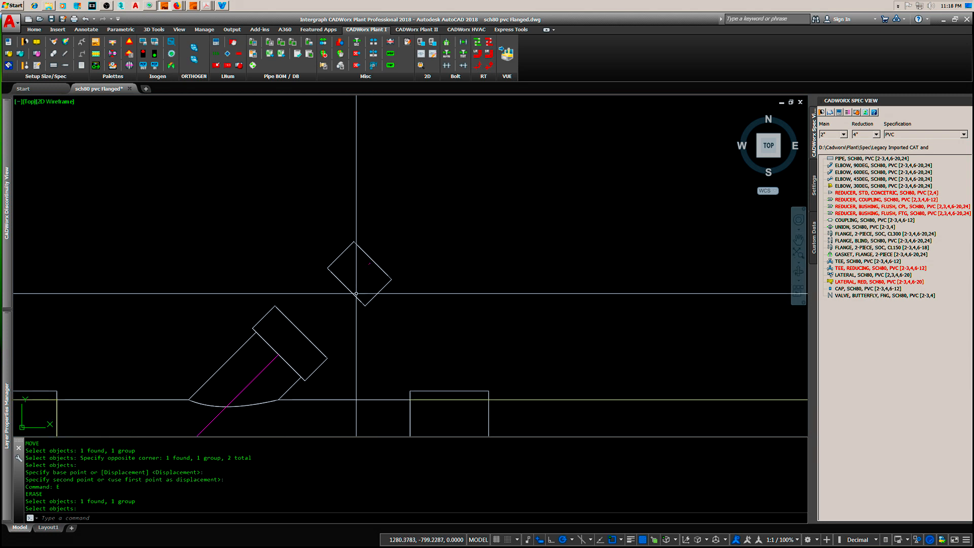
scroll(401, 274, down, 4)
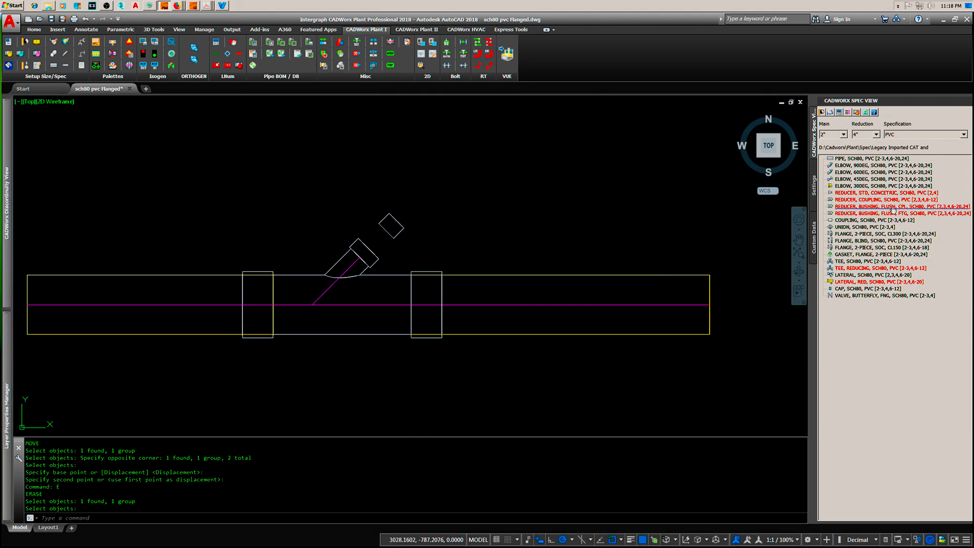
middle_drag(517, 348, 537, 192)
scroll(530, 203, down, 2)
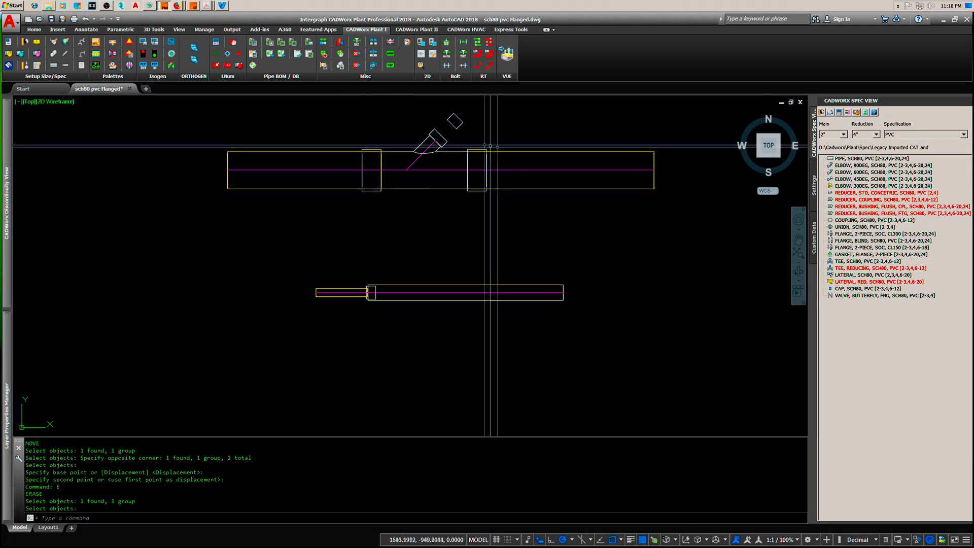
click(864, 215)
middle_drag(515, 116, 449, 257)
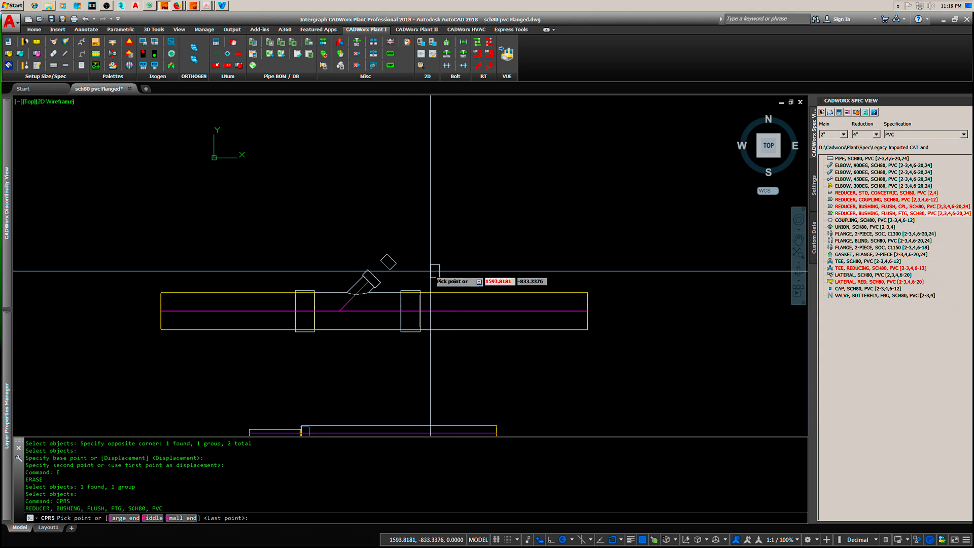
click(434, 269)
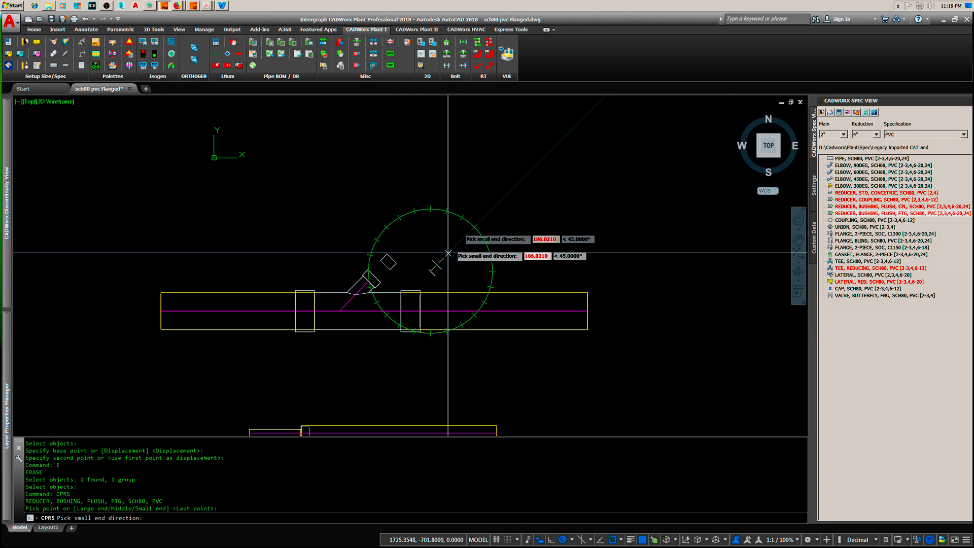
click(471, 235)
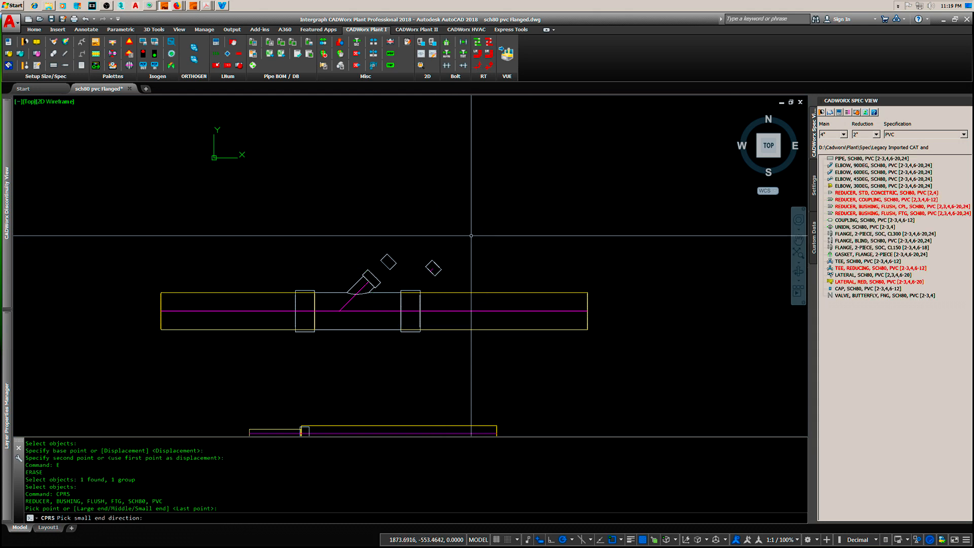
Route a pipe diagonally at 45° from the small-end connection point inside the FTG bushing
scroll(417, 262, up, 6)
scroll(416, 263, up, 4)
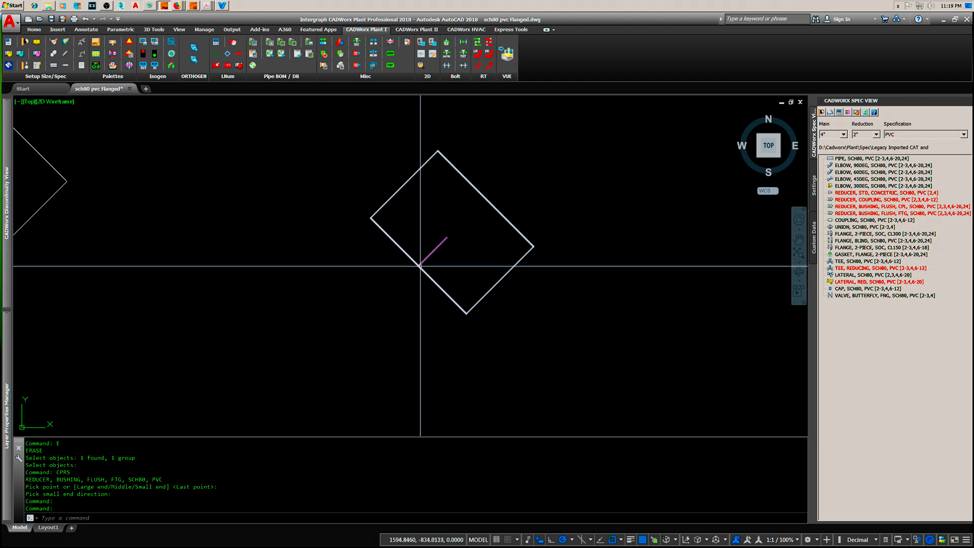
click(443, 241)
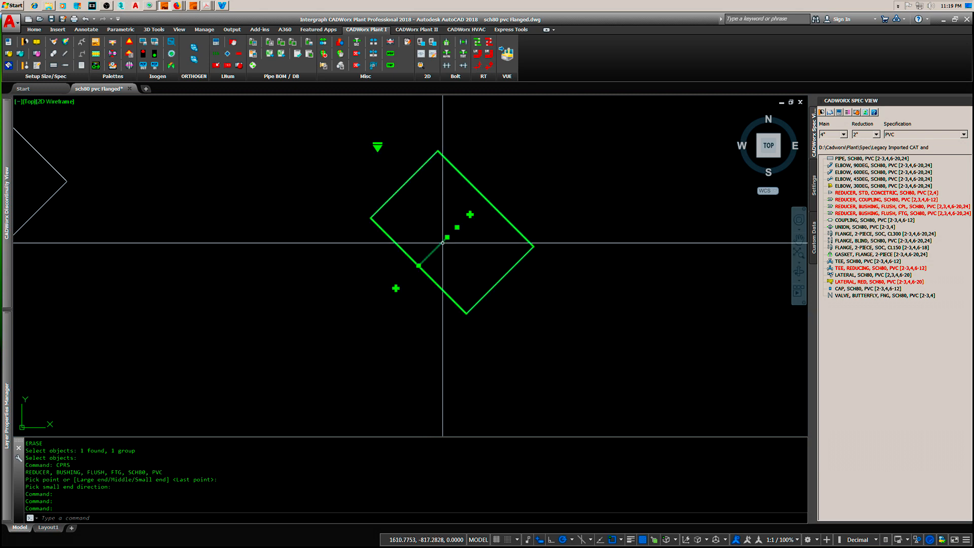
click(447, 237)
middle_drag(570, 141, 425, 291)
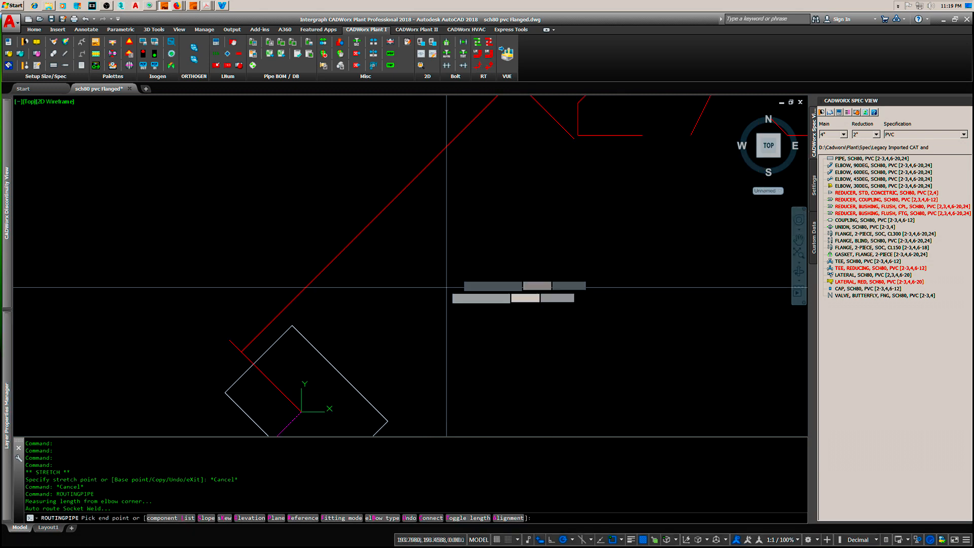
click(466, 252)
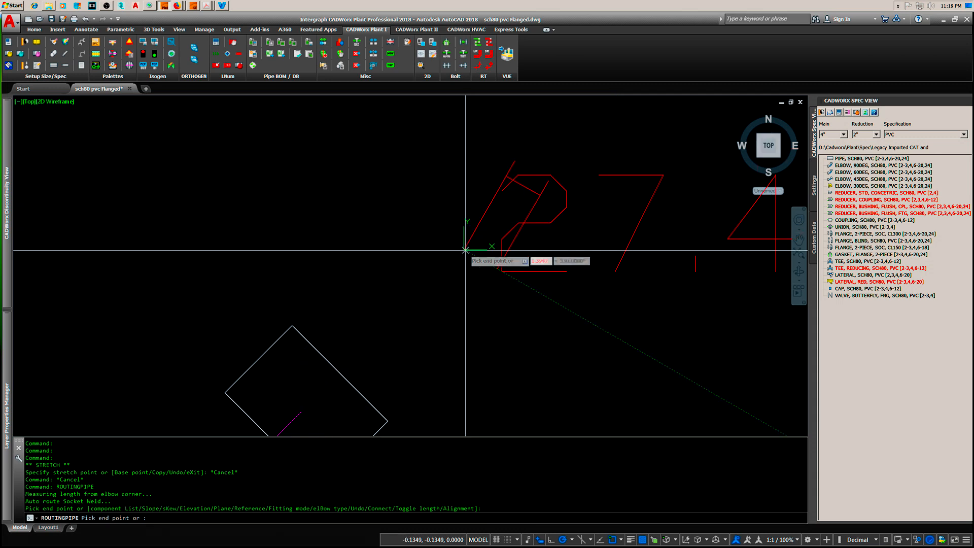
key(Return)
middle_drag(444, 279, 496, 213)
scroll(492, 221, down, 2)
middle_drag(459, 279, 499, 223)
middle_drag(427, 320, 530, 252)
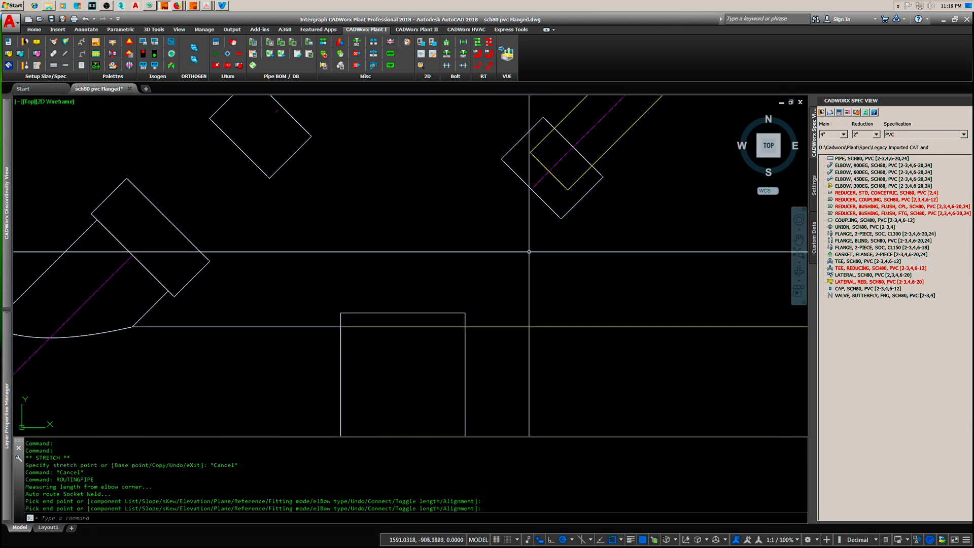
text(v)
key(space)
mouse_move(639, 211)
mouse_down()
mouse_move(521, 148)
mouse_move(502, 170)
mouse_up()
key(space)
right_click(519, 216)
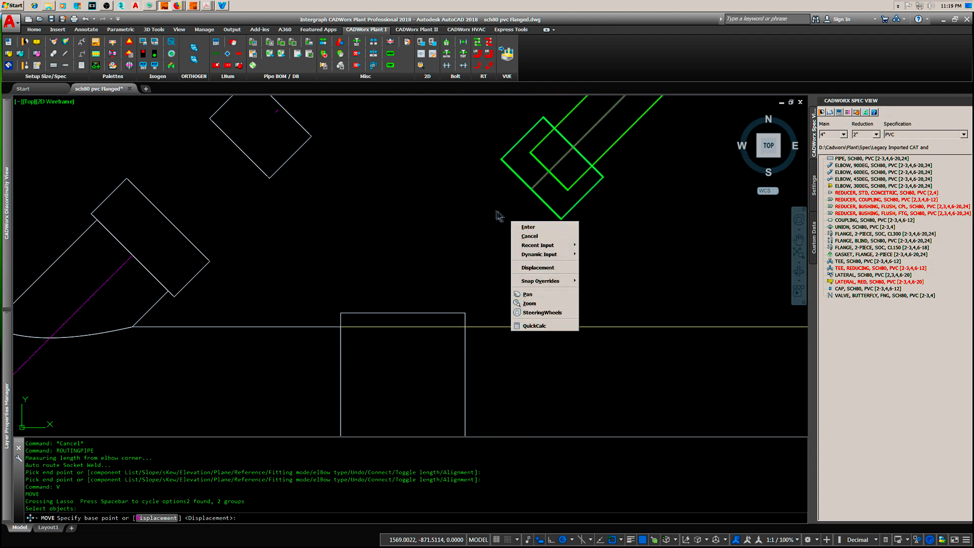
click(507, 217)
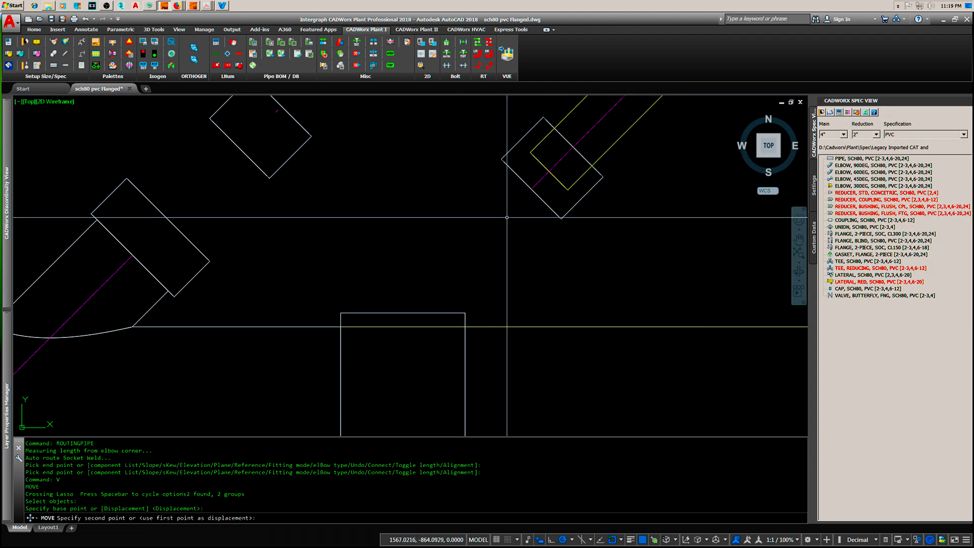
key(Escape)
key(Escape)
Move the FTG bushing together with its diagonal pipe into the end of the lateral's 45° branch
text(v)
key(space)
mouse_move(639, 198)
mouse_down()
mouse_move(594, 164)
mouse_move(479, 249)
mouse_up()
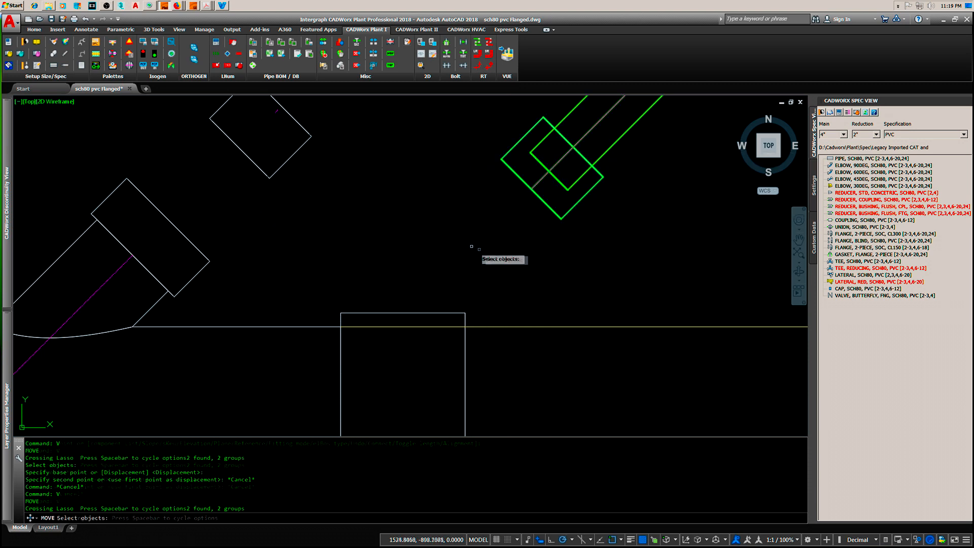
key(space)
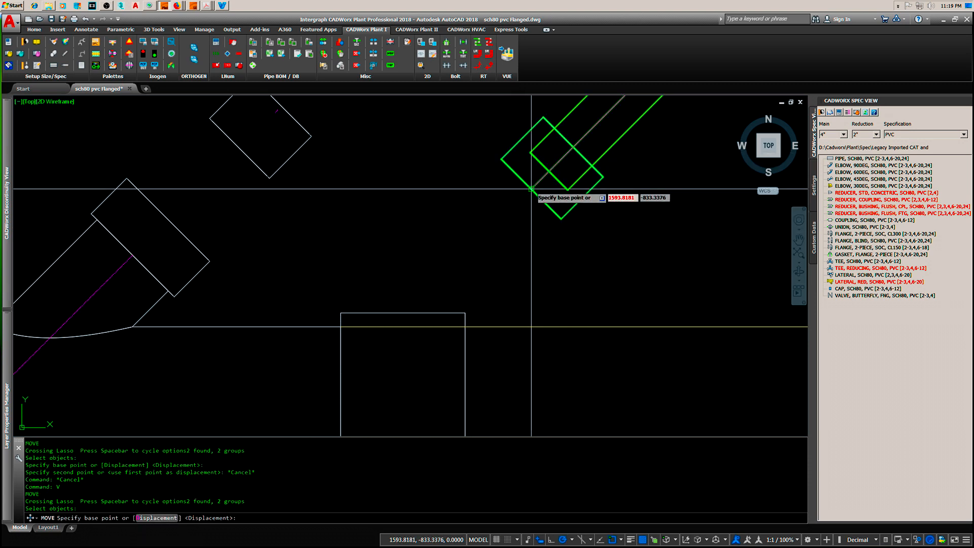
click(516, 194)
click(120, 263)
Erase the loose CPL bushing left beyond the lateral's branch
text(e)
key(space)
click(283, 167)
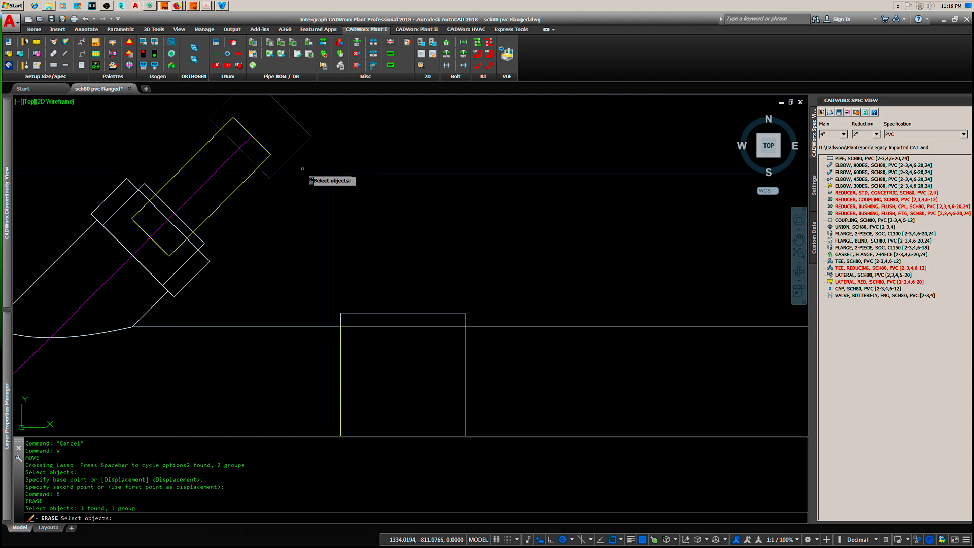
key(space)
Set the drawing's visual style to Conceptual to shade the pipe run and lateral assembly
scroll(430, 211, down, 3)
scroll(430, 211, down, 2)
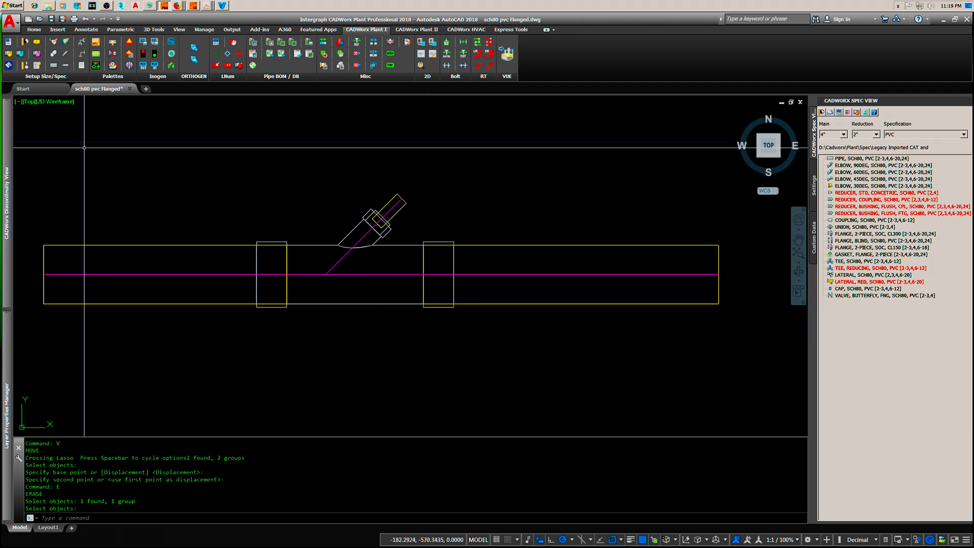
click(59, 102)
click(66, 129)
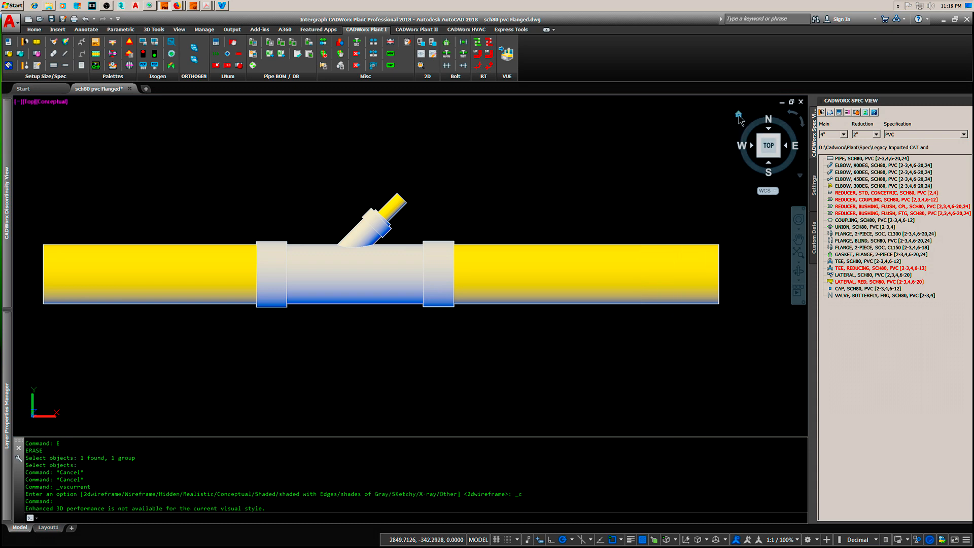
Examine the whole shaded model from the isometric home view at zoom extents, orbiting around the lateral and its bushing
click(738, 116)
middle_drag(397, 341, 432, 317)
scroll(361, 370, down, 5)
text(z)
key(Return)
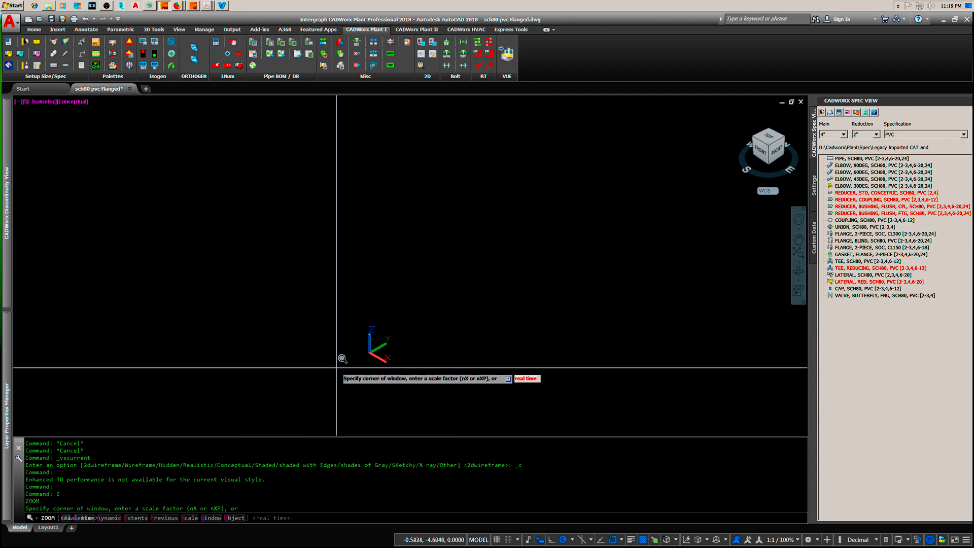
text(e)
key(Return)
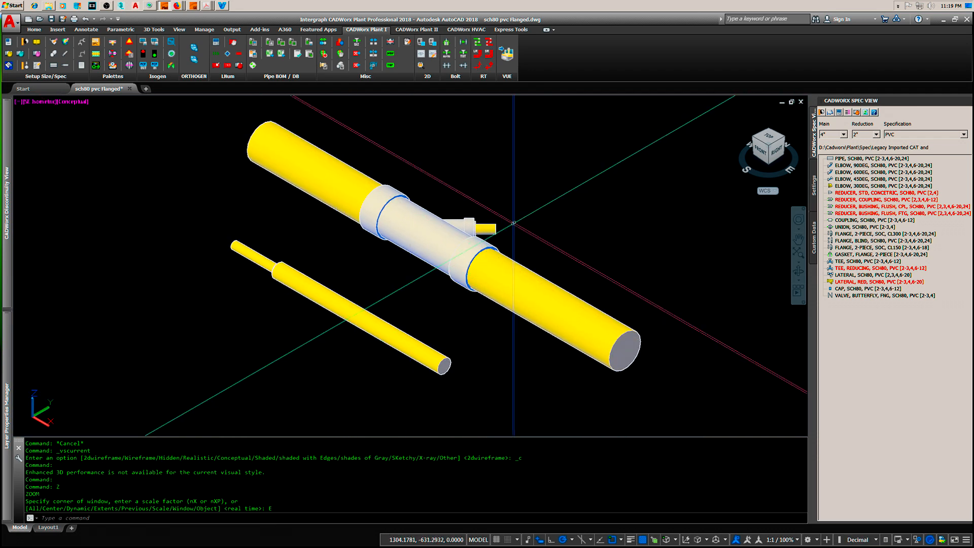
shift+middle_drag(469, 226, 451, 277)
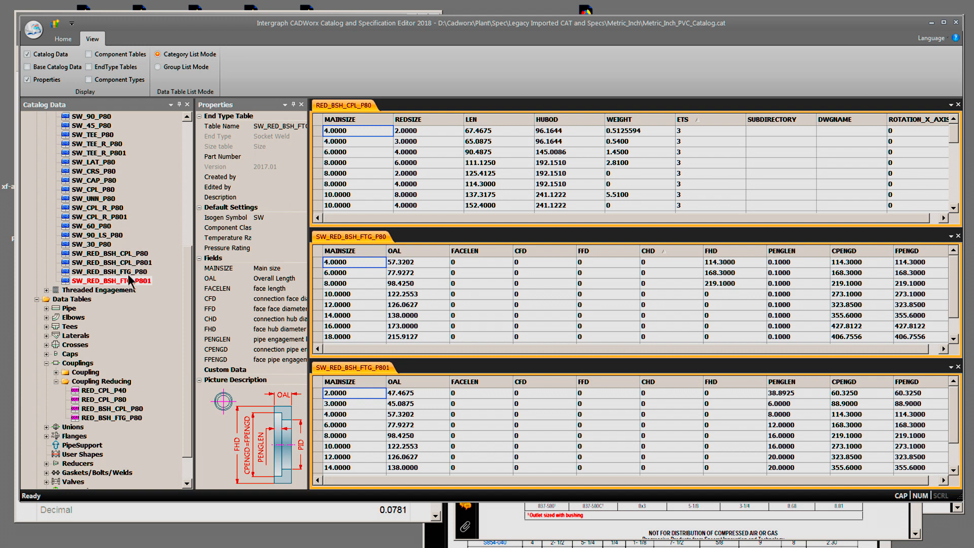
Switch to the CADWorx Catalog and Specification Editor and select the SW_RED_BSH_CPL_P801 end type table
click(123, 263)
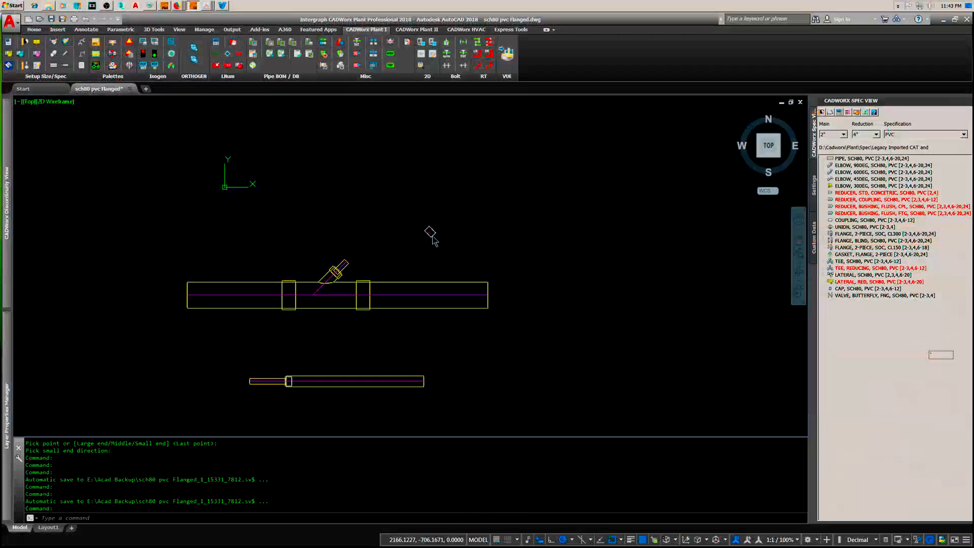
Switch to the CADWorx drawing and closely examine the loose diagonal bushing and the bushing fitted in the lateral's branch
scroll(407, 234, up, 6)
scroll(283, 208, up, 5)
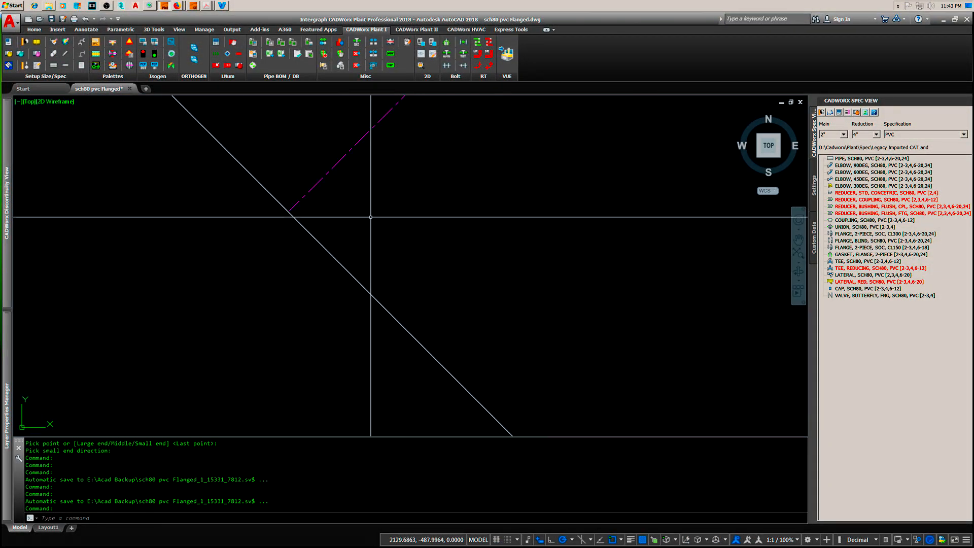
scroll(291, 200, down, 6)
middle_drag(312, 217, 405, 275)
scroll(396, 259, down, 5)
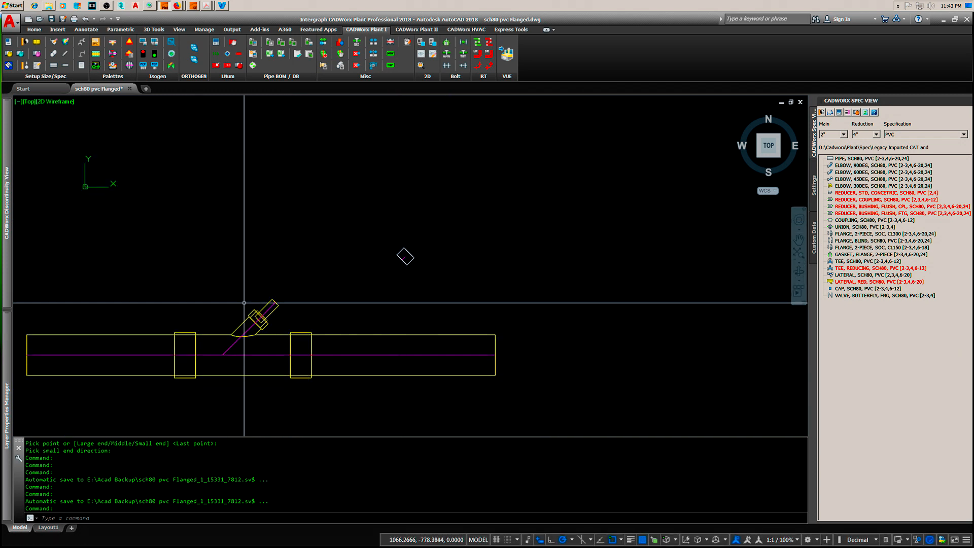
scroll(258, 328, up, 4)
scroll(258, 328, up, 6)
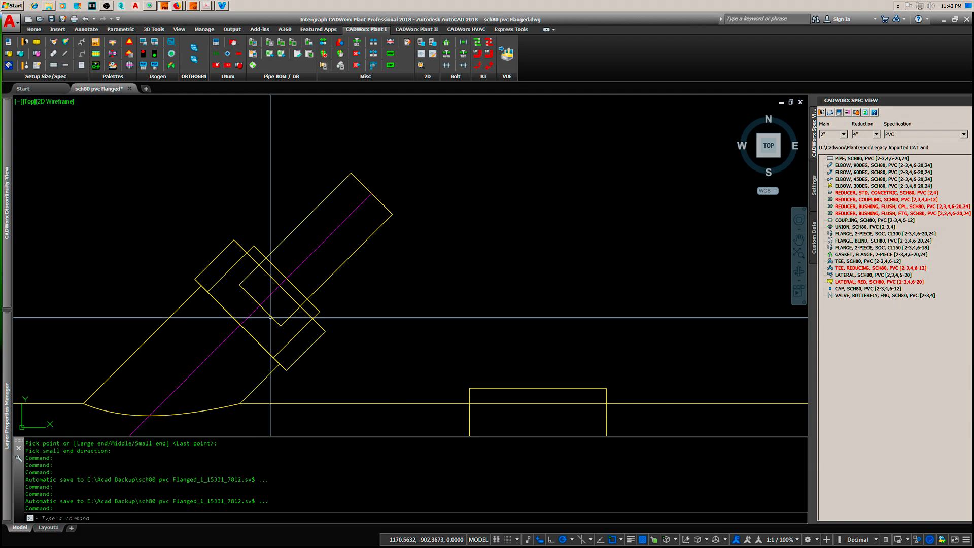
scroll(243, 324, down, 8)
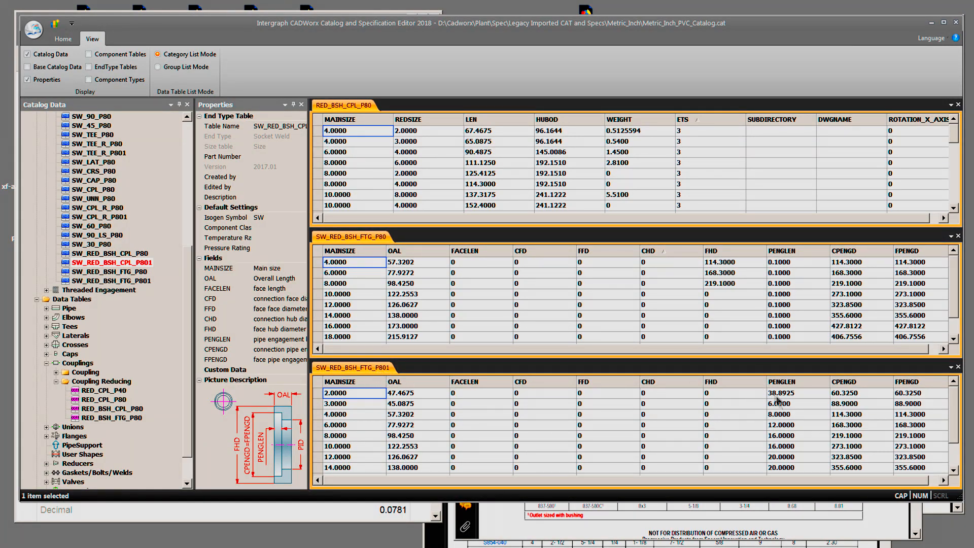
Check the reducer bushing L and N dimensions in the Schedule 80 fittings PDF, and return to the Catalog and Specification Editor
click(465, 516)
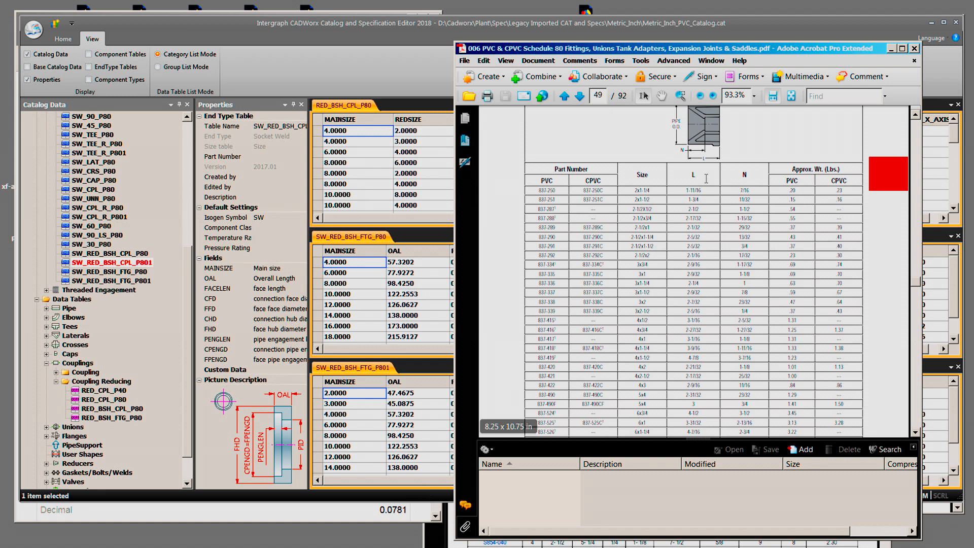
click(411, 498)
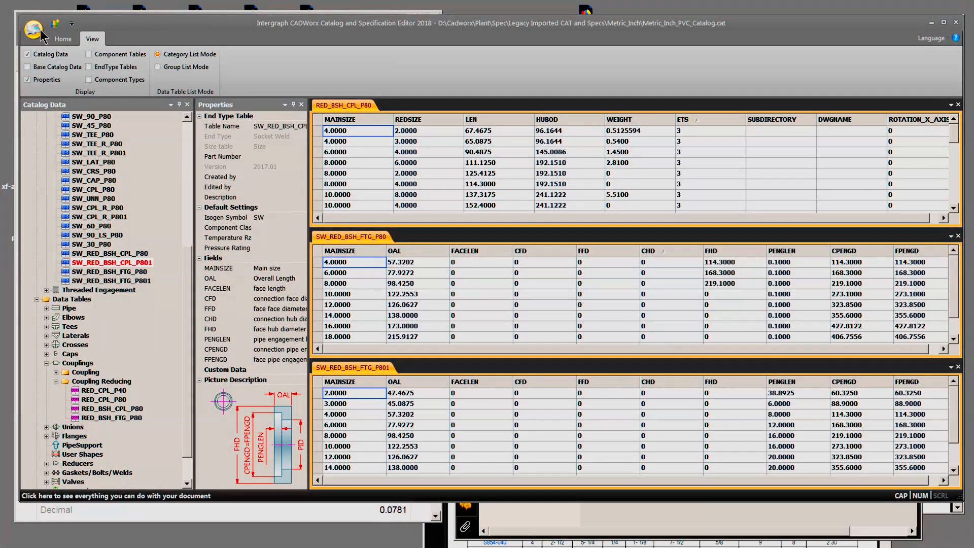
Open the recent project Learning.prj and show the Couplings category of its PVC specification
click(35, 30)
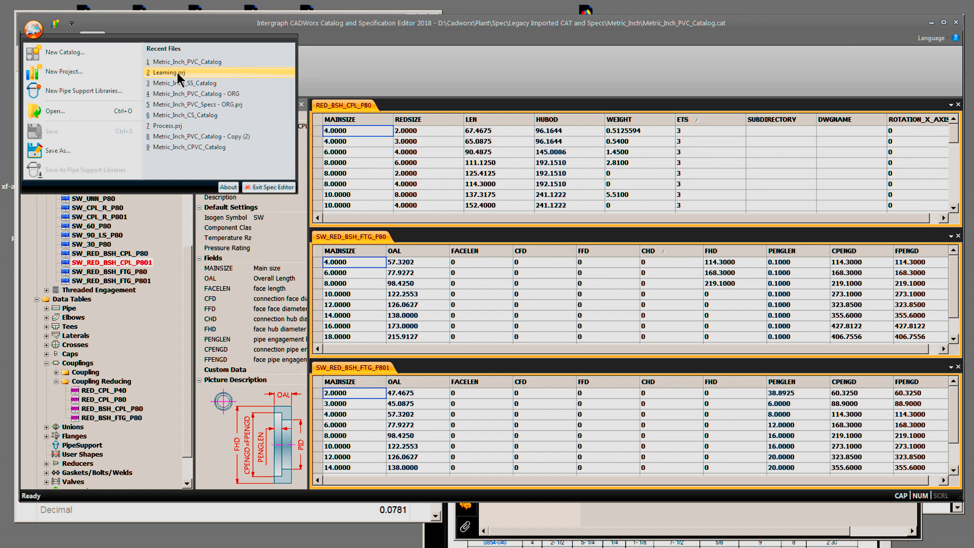
click(169, 73)
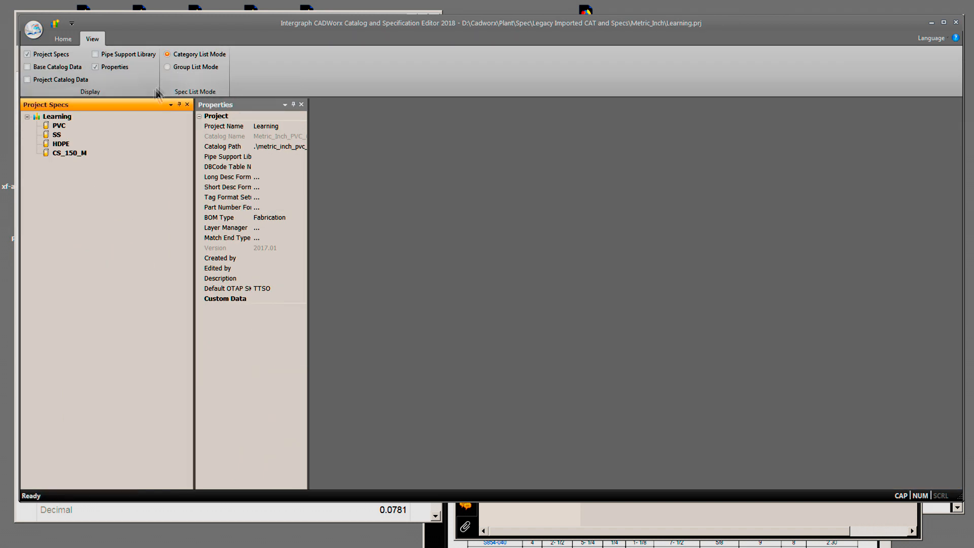
double_click(49, 127)
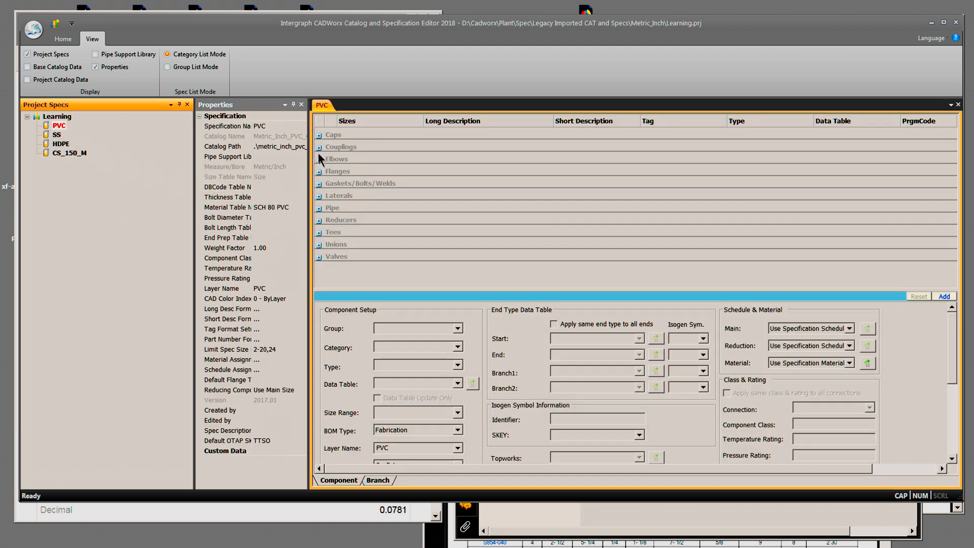
click(319, 147)
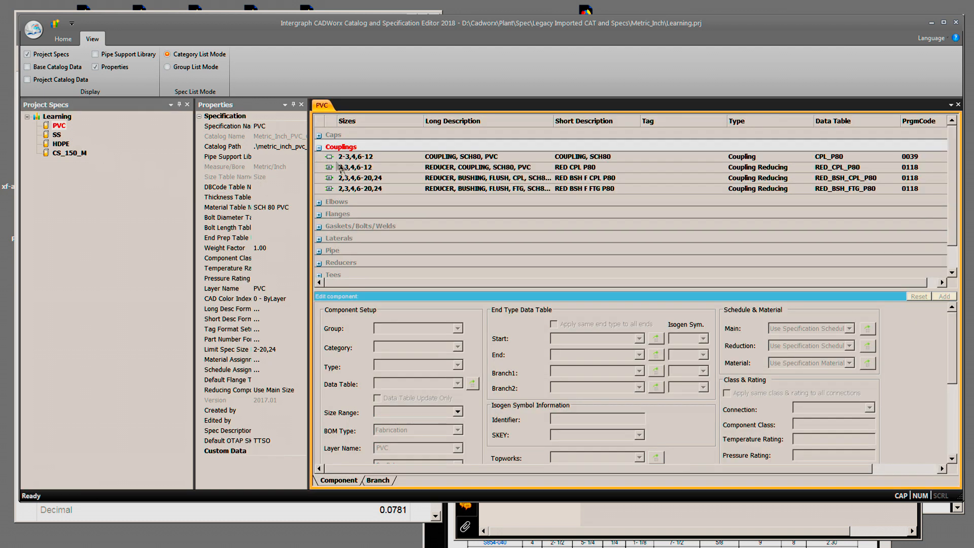
Review the component setup and Isogen symbol settings of the reducing coupling, the CPL flush bushing and the FTG flush bushing
click(490, 167)
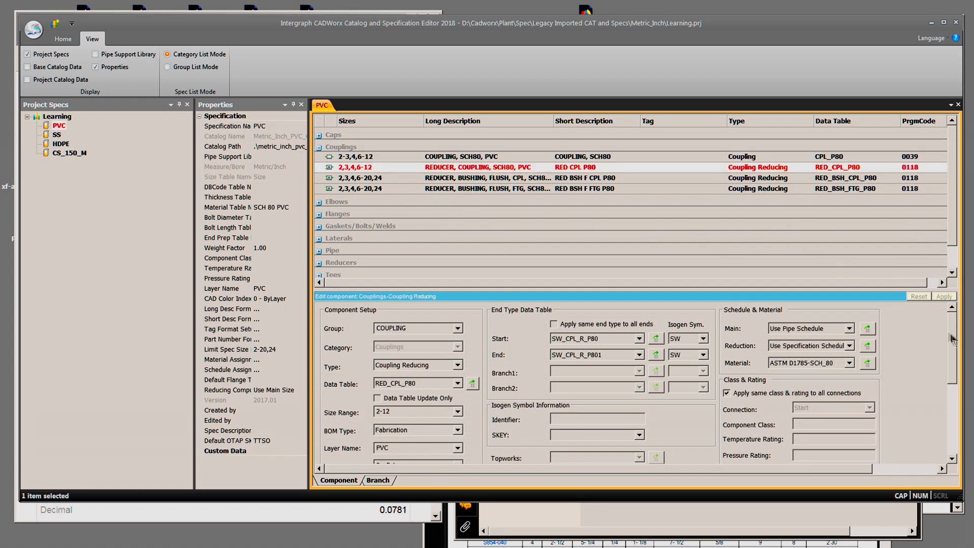
drag(953, 338, 962, 374)
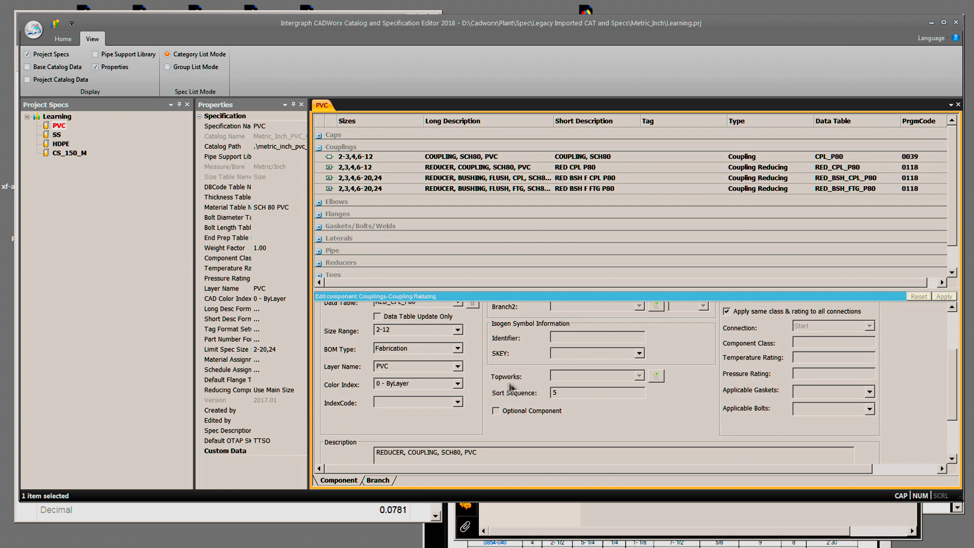
click(513, 178)
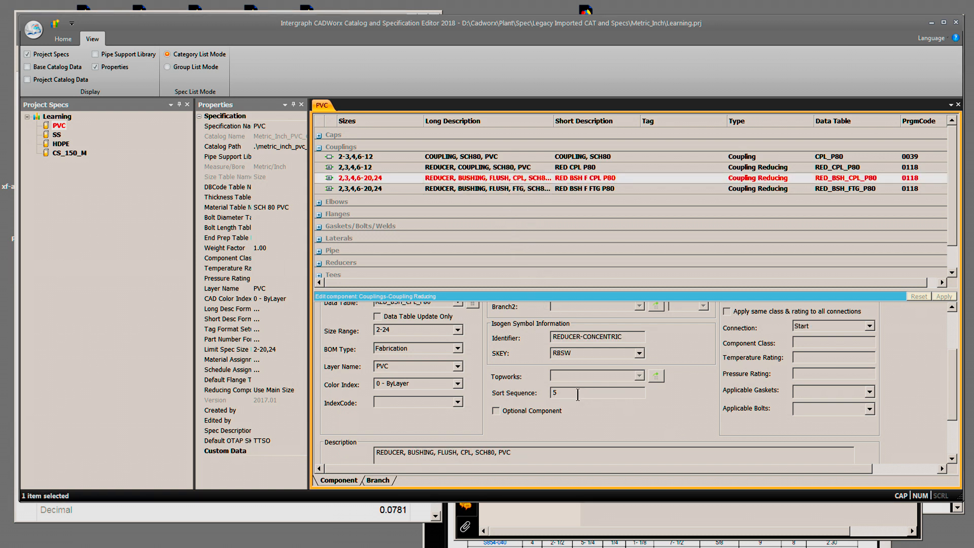
click(524, 188)
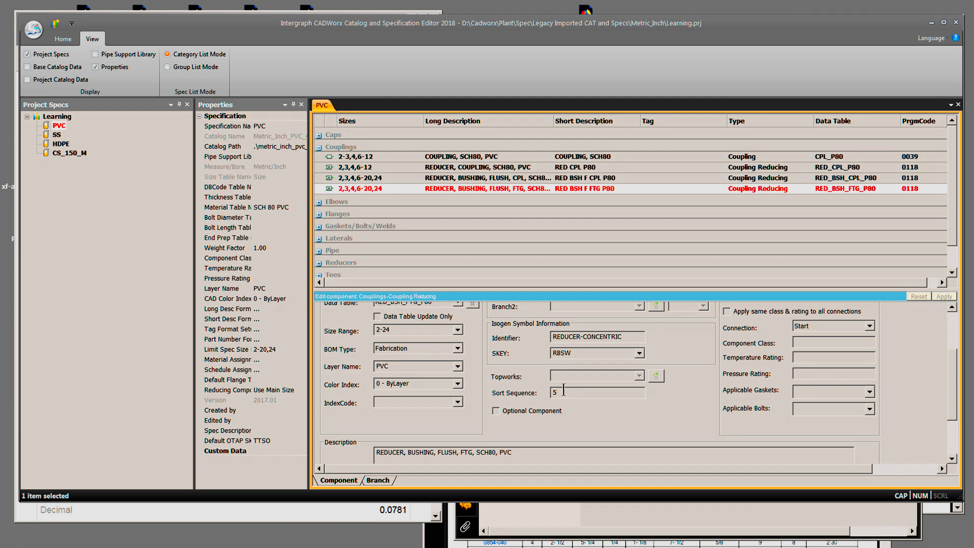